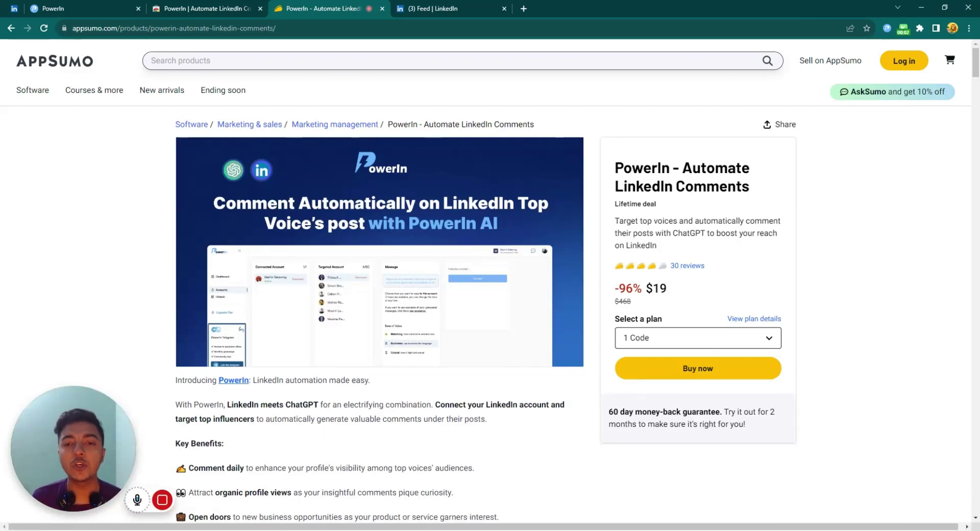
Step: On the deal page, highlight Plan 1's $19 price, 20 target accounts and 10 comments per day
double_click(642, 168)
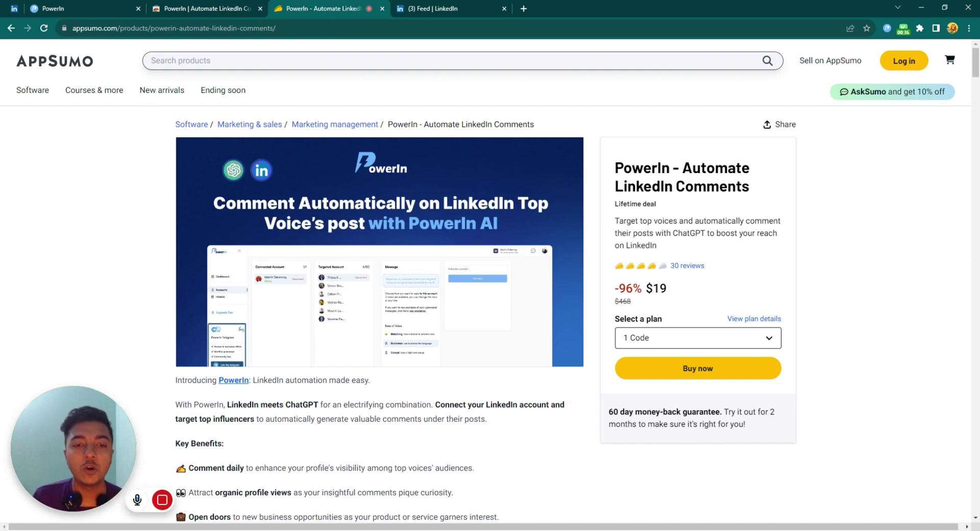
scroll(151, 185, "down", 1)
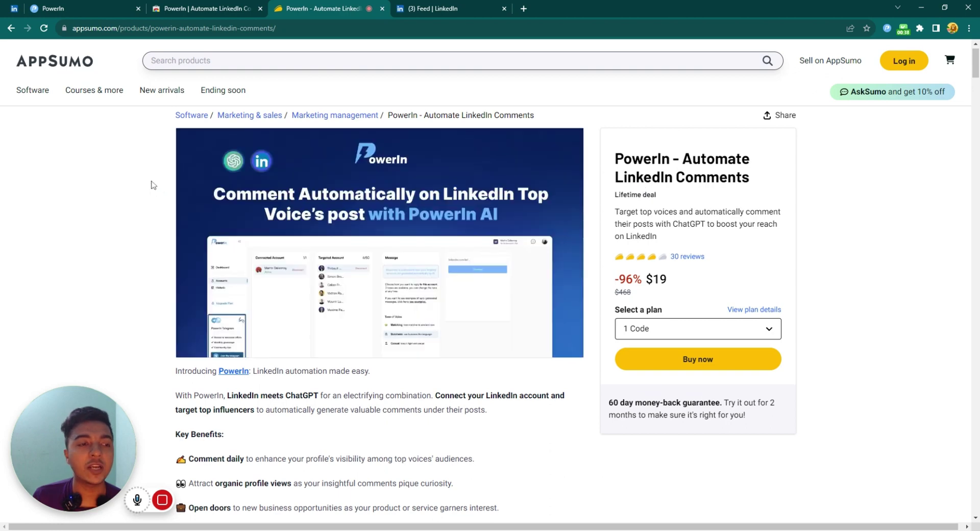
scroll(230, 153, "down", 3)
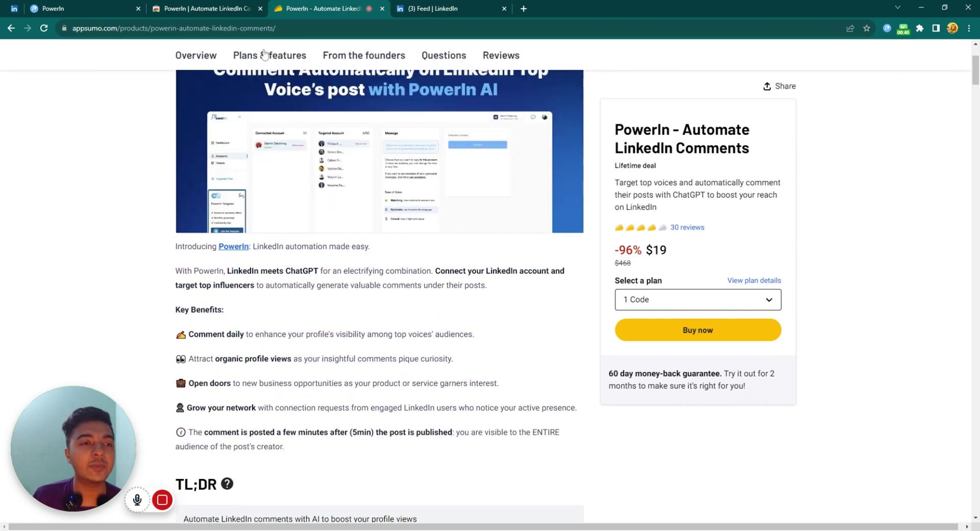
left_click(264, 55)
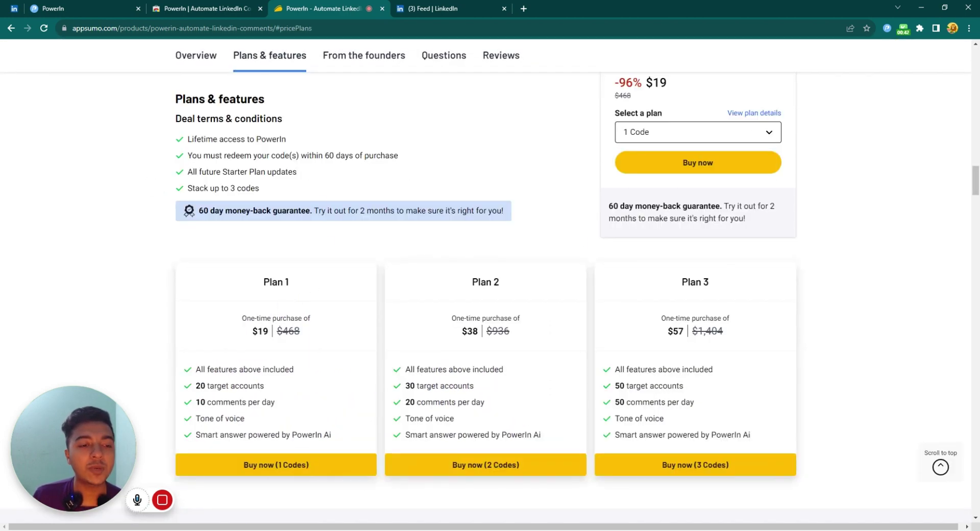
left_click_drag(252, 332, 269, 333)
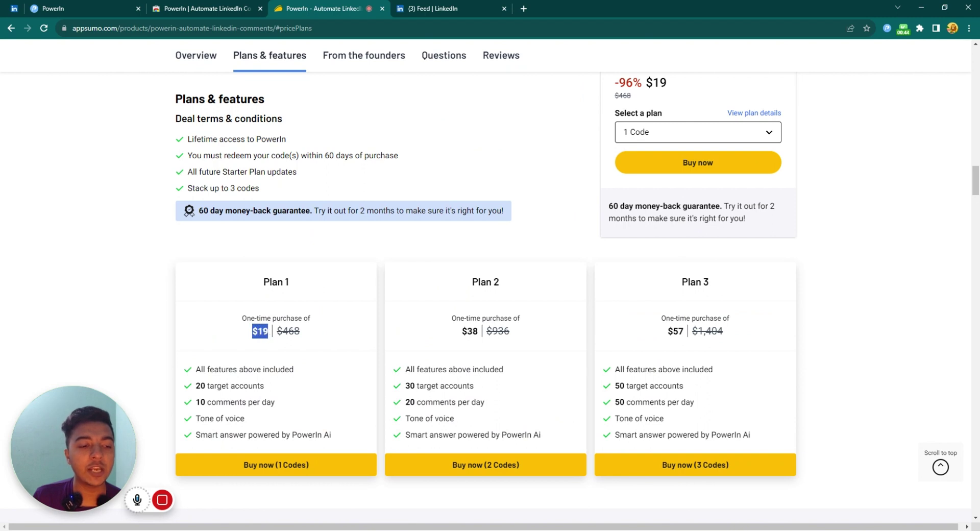
left_click_drag(201, 386, 285, 393)
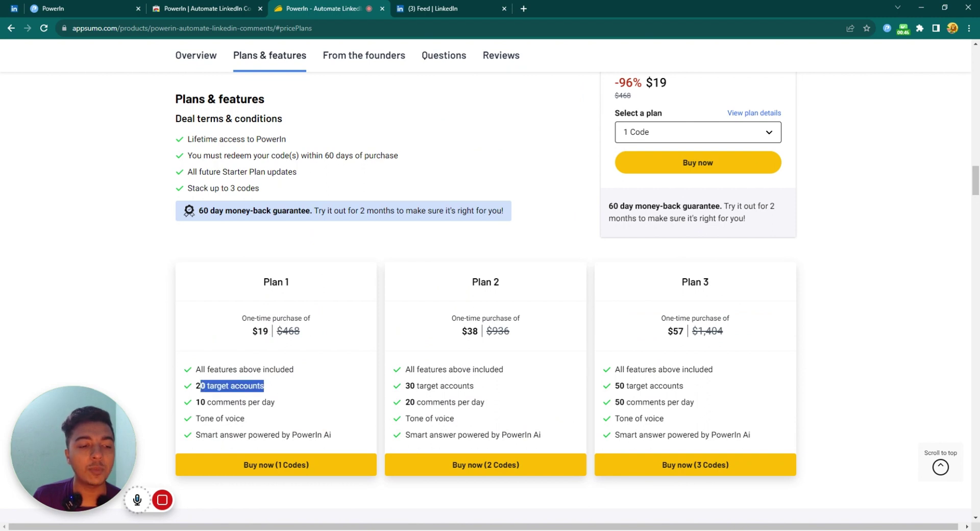
left_click_drag(204, 402, 289, 406)
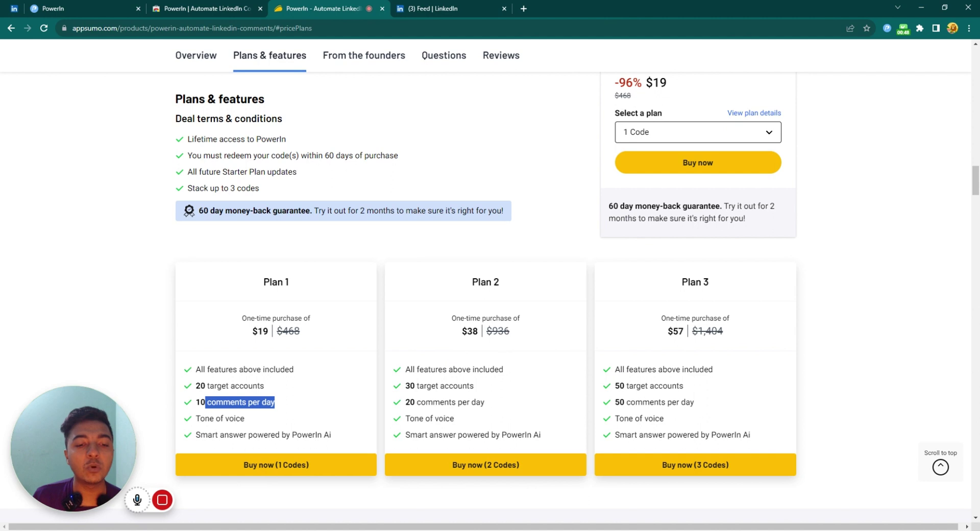
left_click_drag(424, 387, 503, 386)
left_click(504, 387)
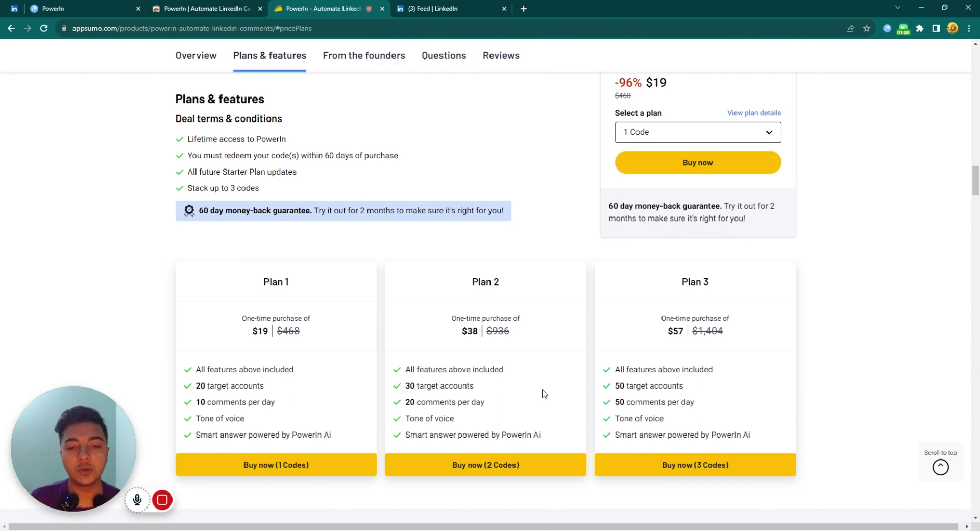
scroll(543, 326, "up", 10)
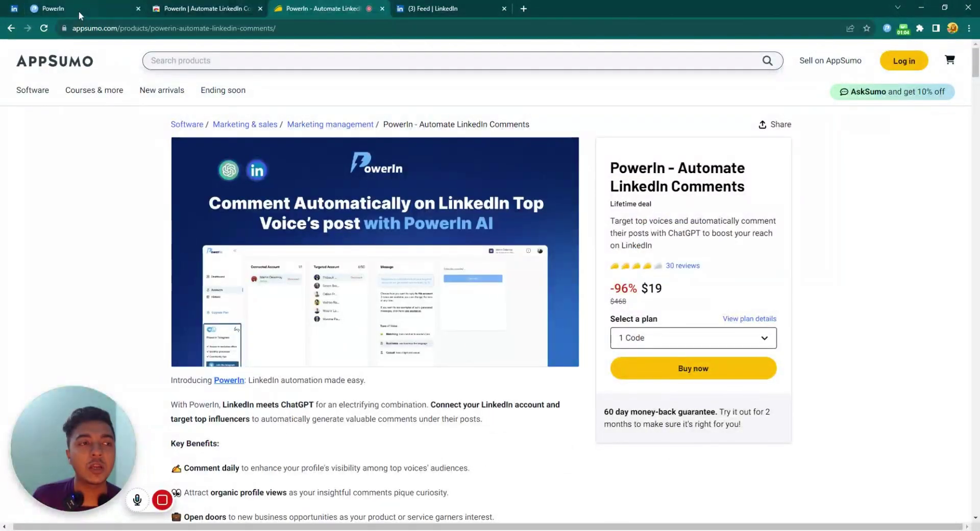
Step: Go to PowerIn's Targets page with one connected account and 5 of 20 targets
left_click(103, 8)
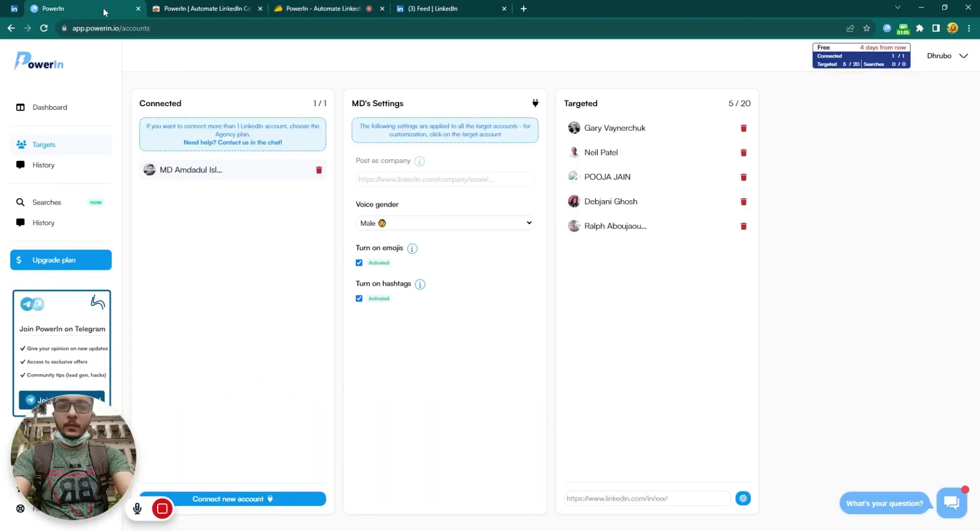
left_click(61, 116)
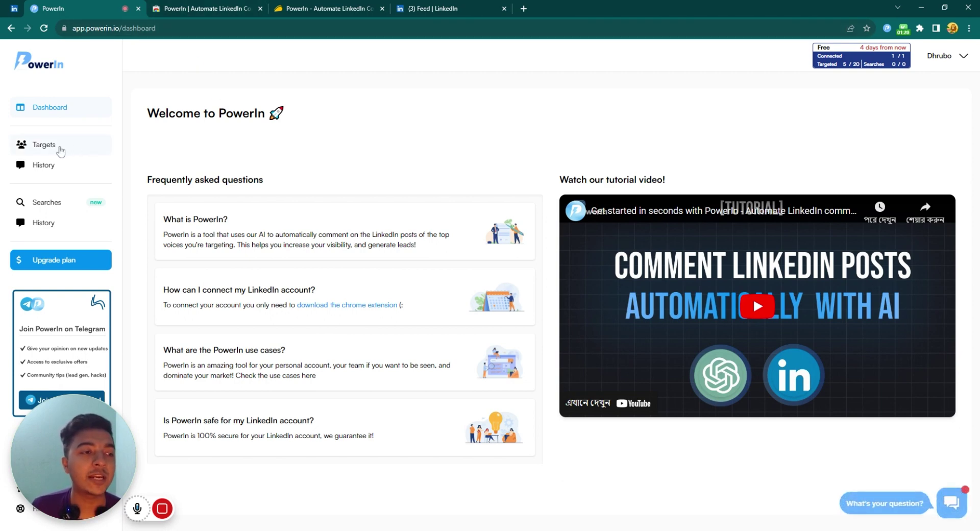
left_click(54, 151)
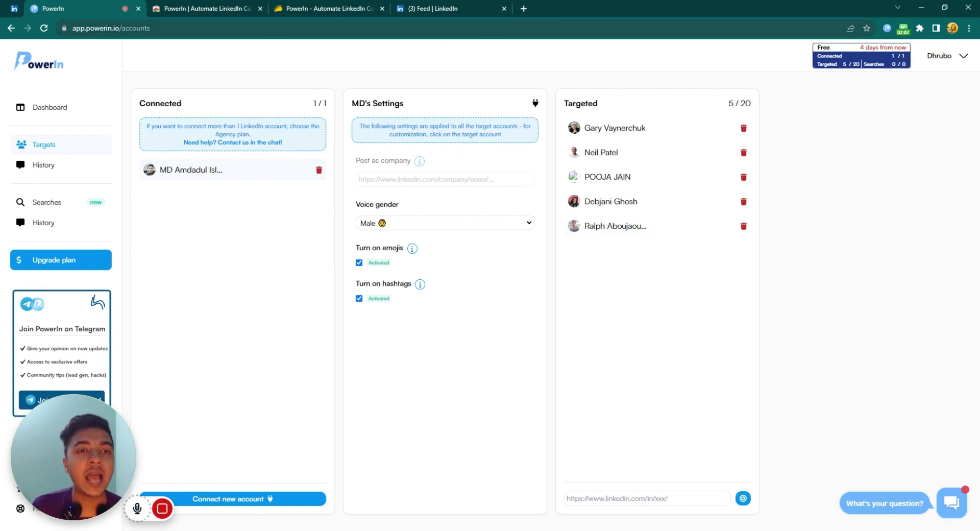
Step: Open the 'Moving out!' post author's LinkedIn profile, select its URL, and go back to PowerIn
left_click(436, 11)
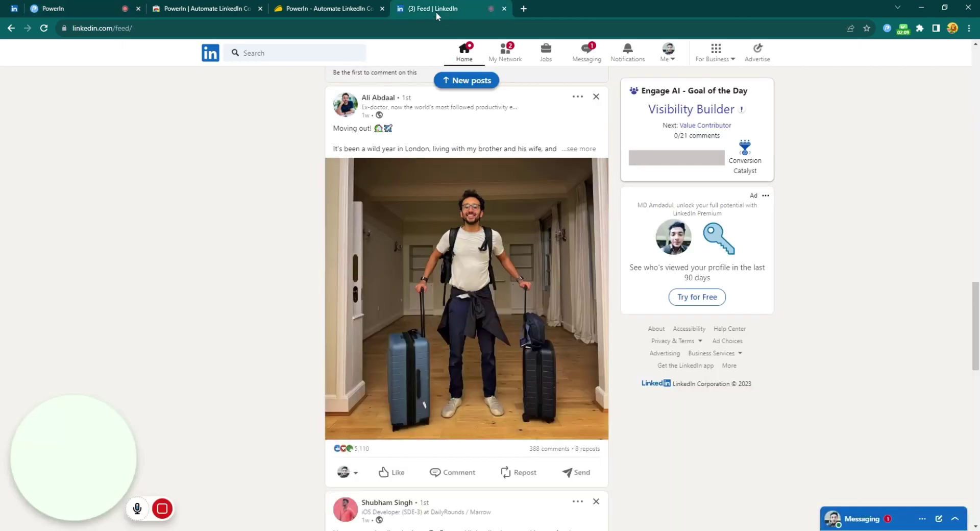
left_click(372, 100)
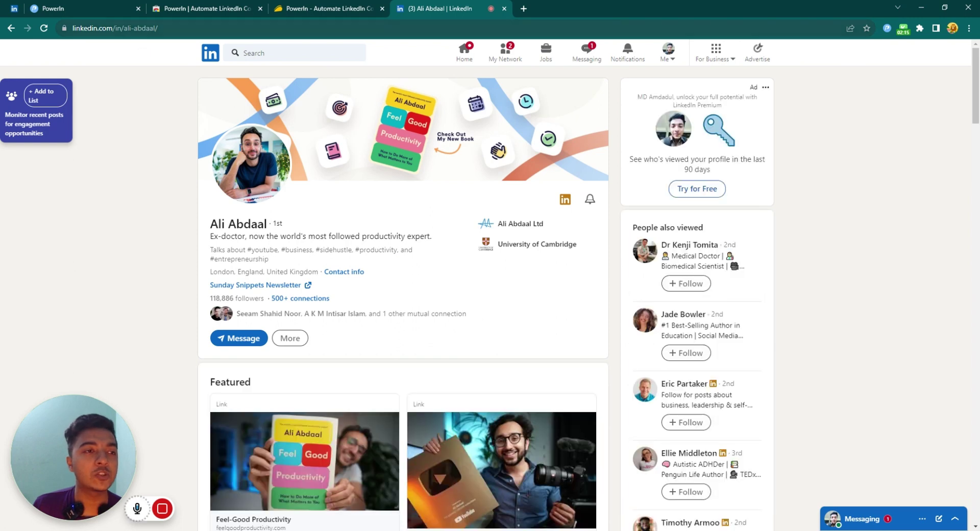
left_click(136, 29)
key("ctrl+c")
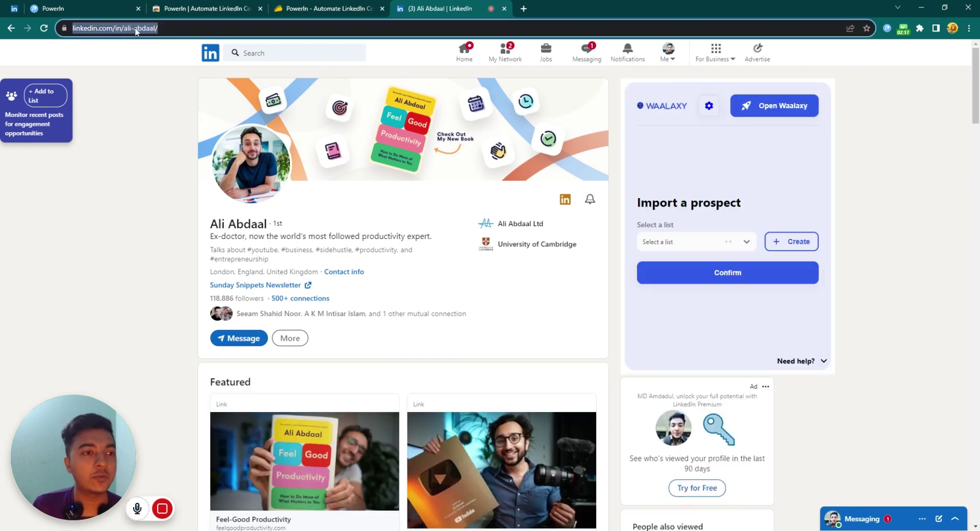
left_click(171, 93)
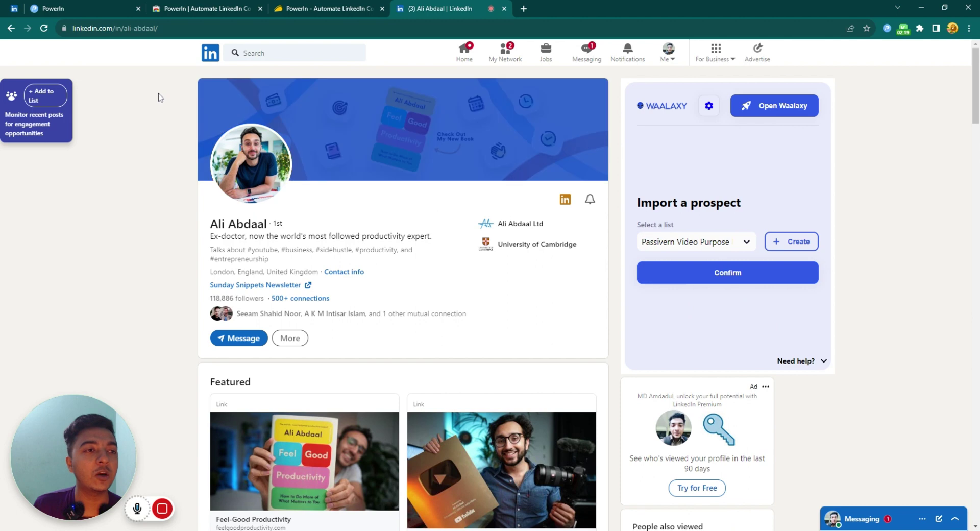
left_click(99, 11)
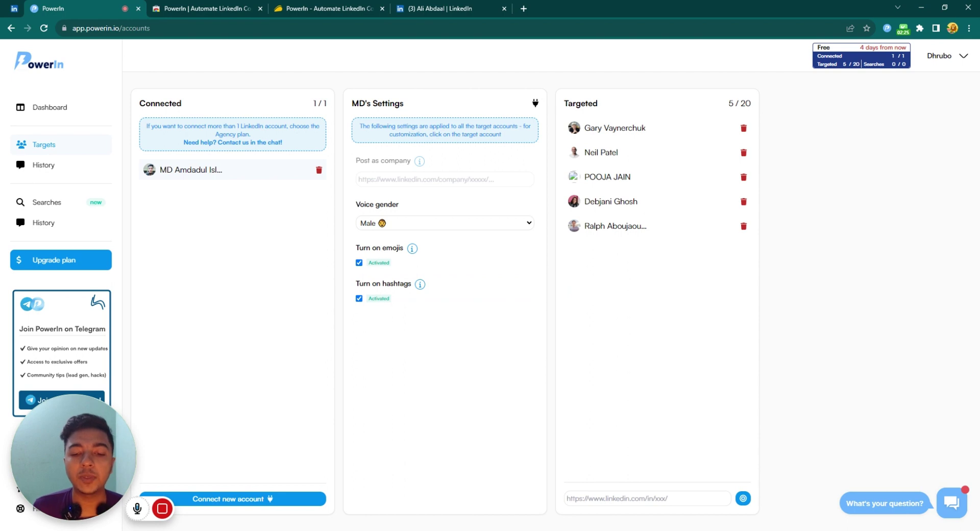
Step: Paste the profile link as a new target, reaching 6 of 20, and view its voice-tone settings
left_click(612, 498)
key("ctrl+v")
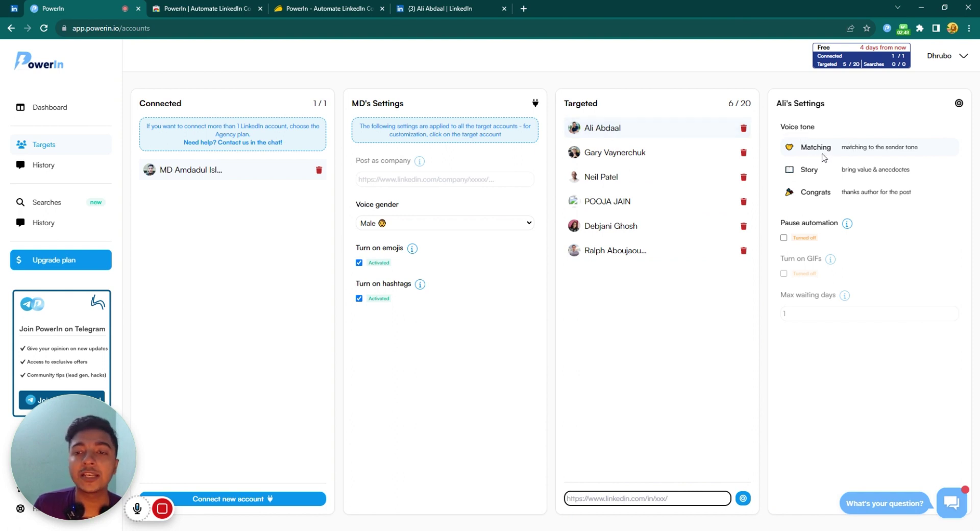
left_click(812, 172)
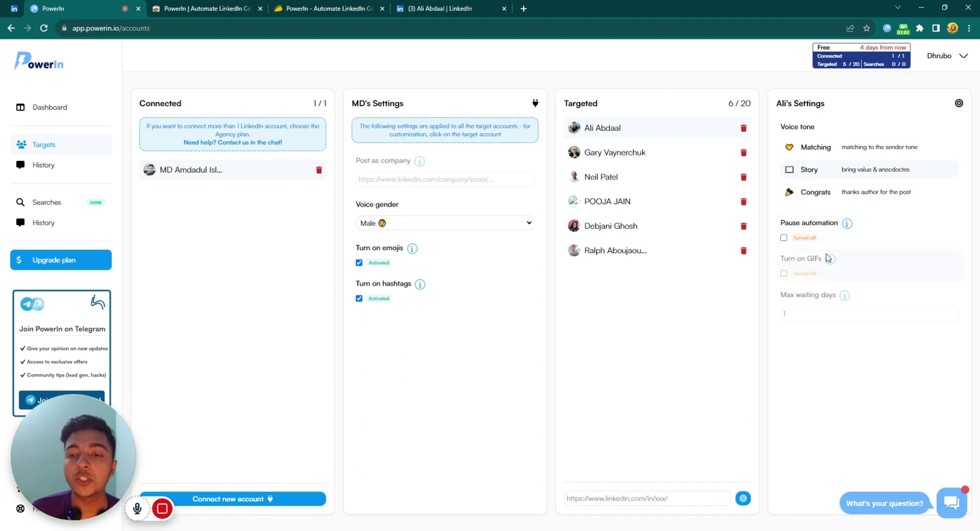
mouse_move(832, 261)
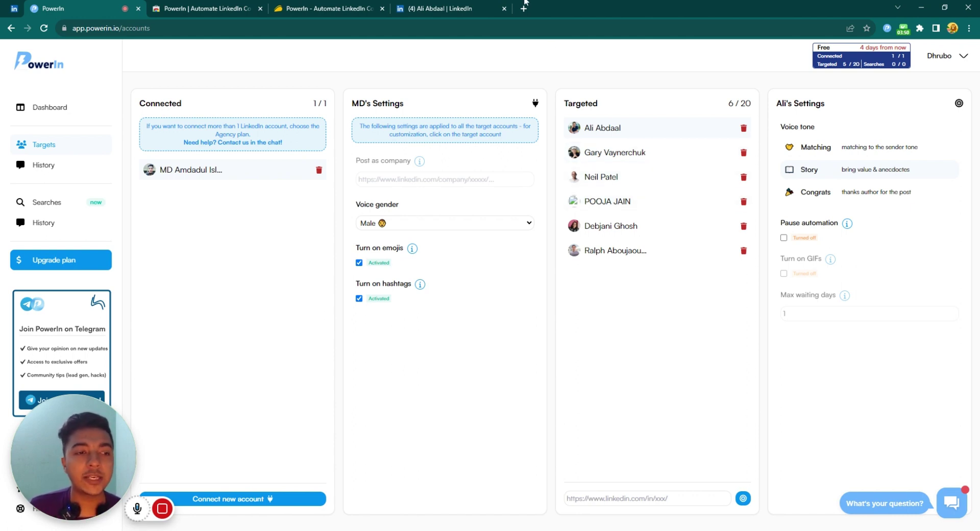
Step: From the comment history, open the post with the 'Building a strong company culture…' comment
left_click(64, 168)
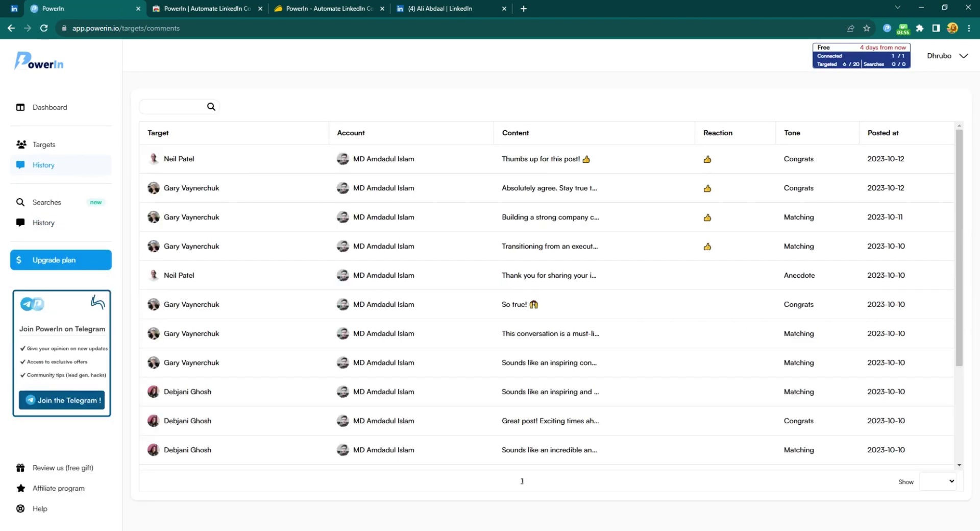
left_click(50, 148)
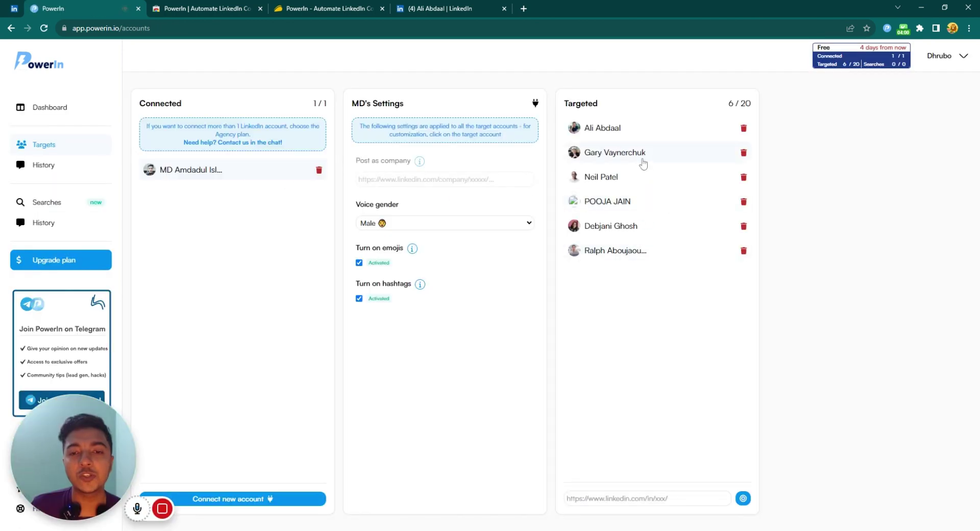
left_click(46, 168)
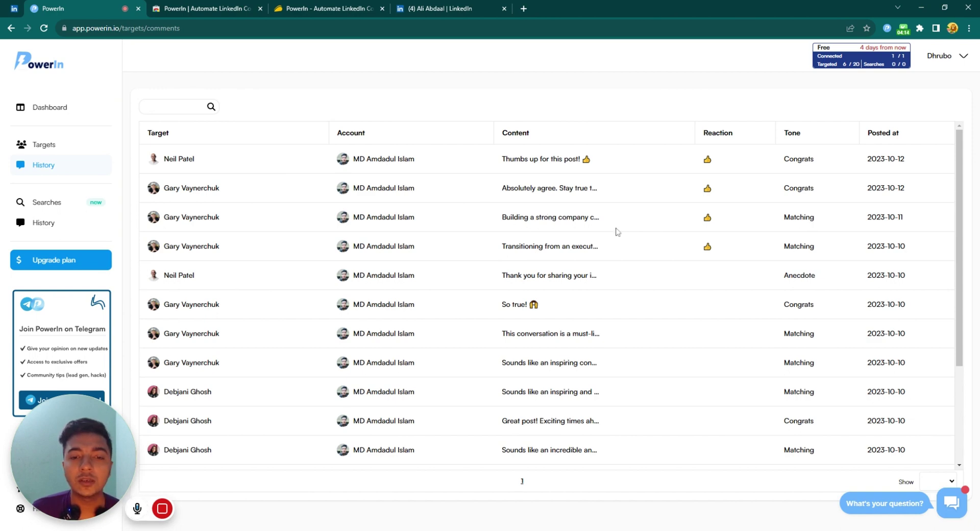
left_click(569, 219)
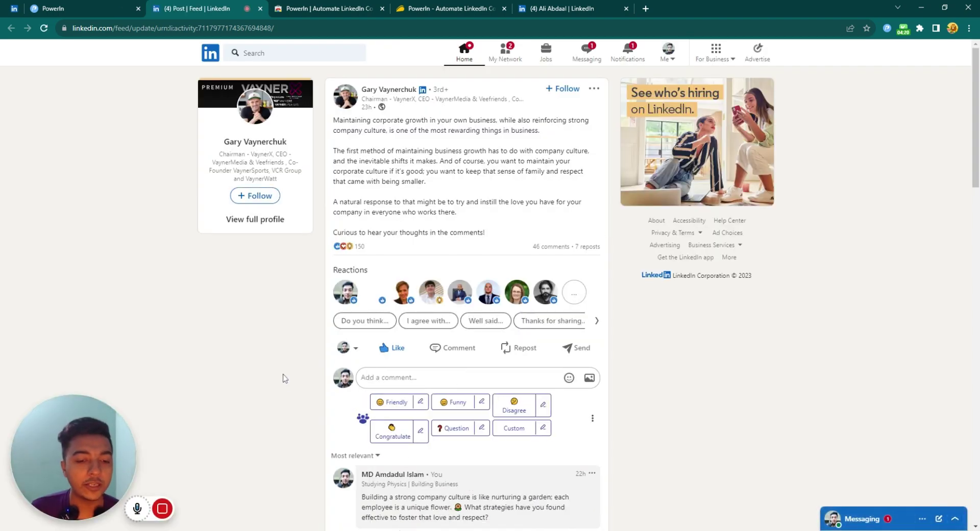
Step: Highlight the auto-posted company-culture comment's text under the creator's post
scroll(282, 378, "down", 3)
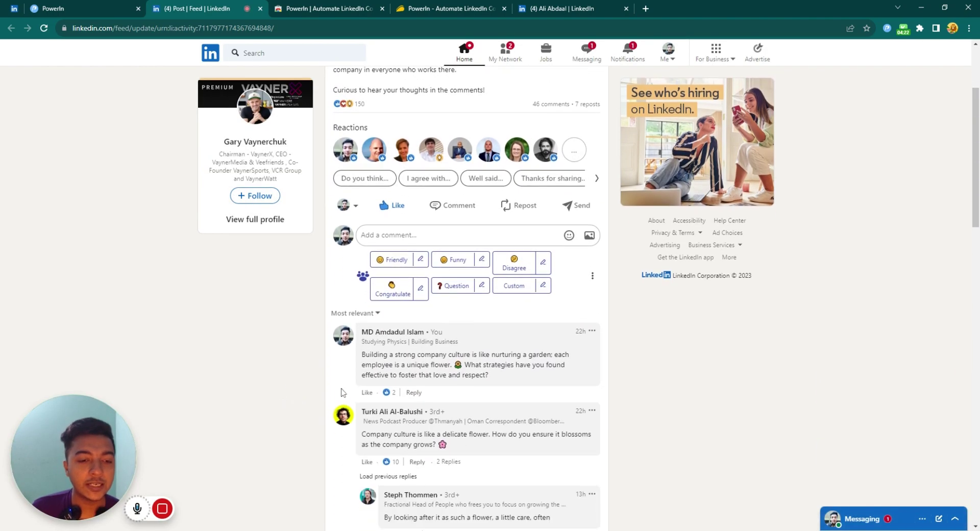
triple_click(413, 373)
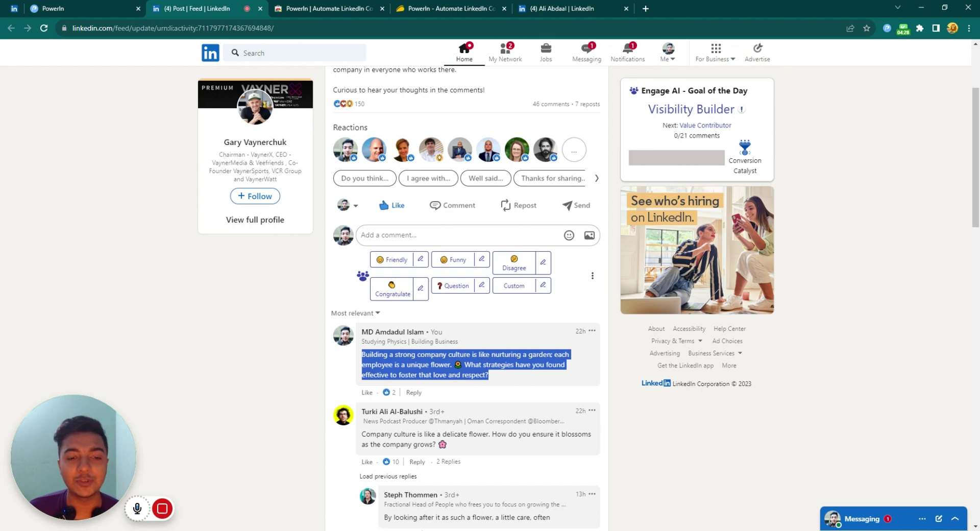
left_click(294, 381)
scroll(321, 297, "up", 3)
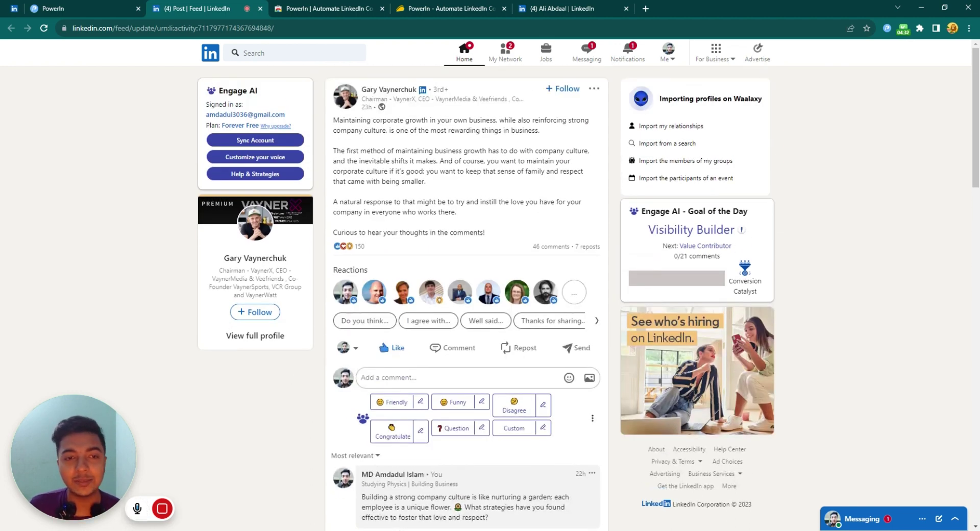
scroll(807, 207, "down", 1)
scroll(807, 206, "down", 2)
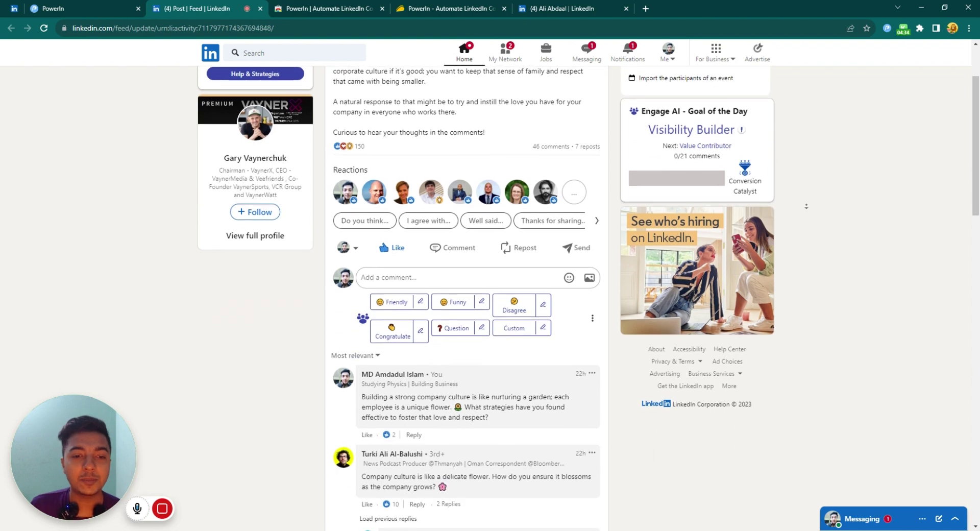
triple_click(526, 363)
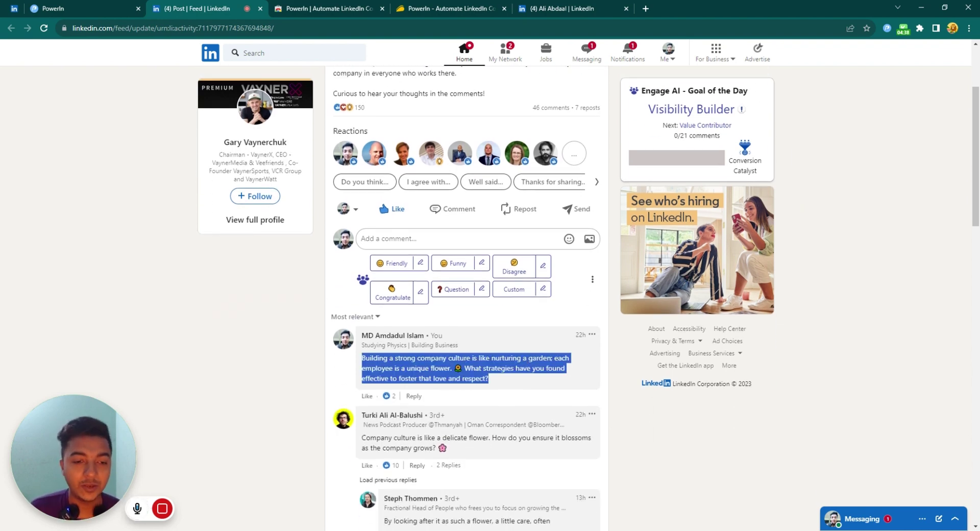
left_click(527, 363)
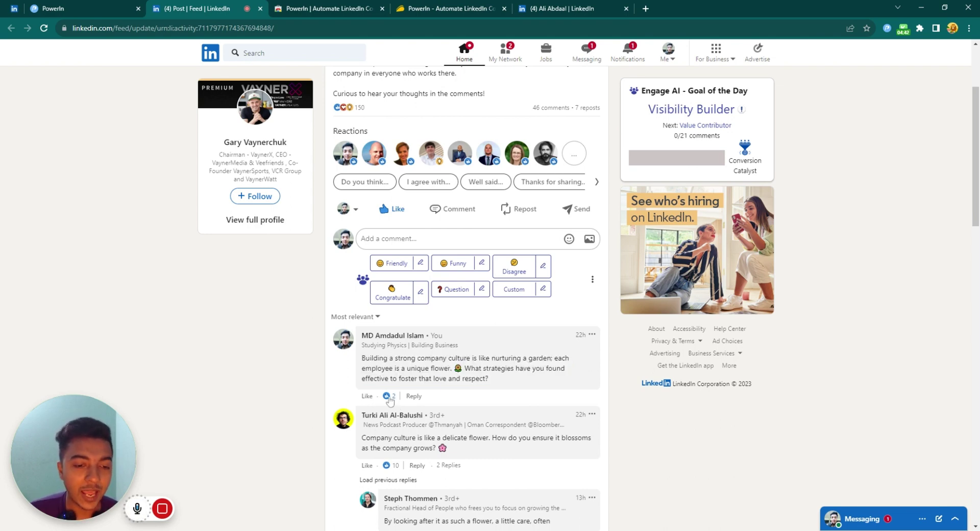
scroll(507, 369, "up", 3)
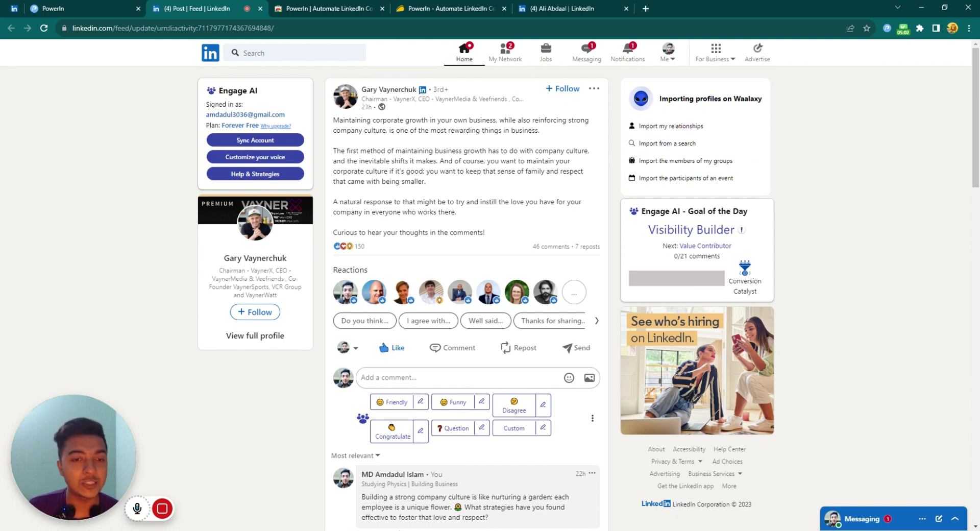
Step: Autoscroll down the post until your own comment with 2 reactions is visible
middle_click(817, 220)
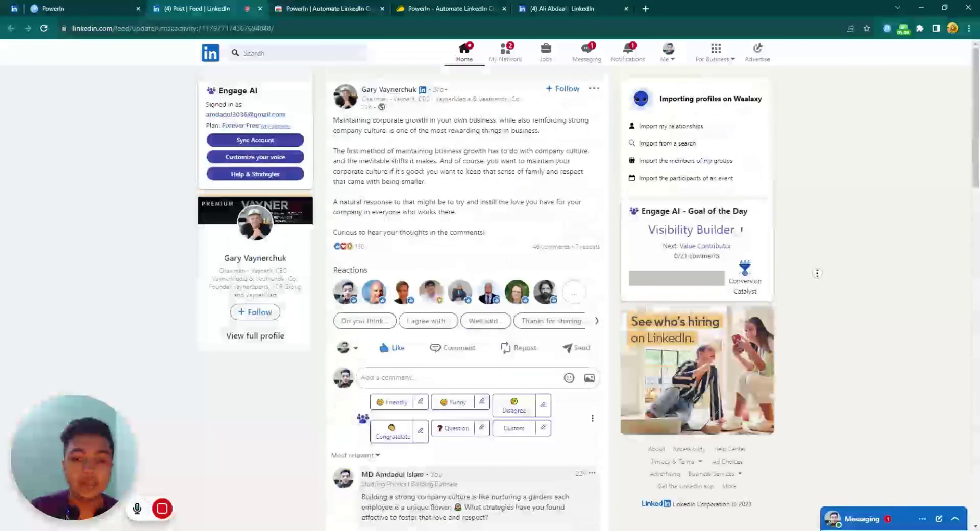
left_click(825, 304)
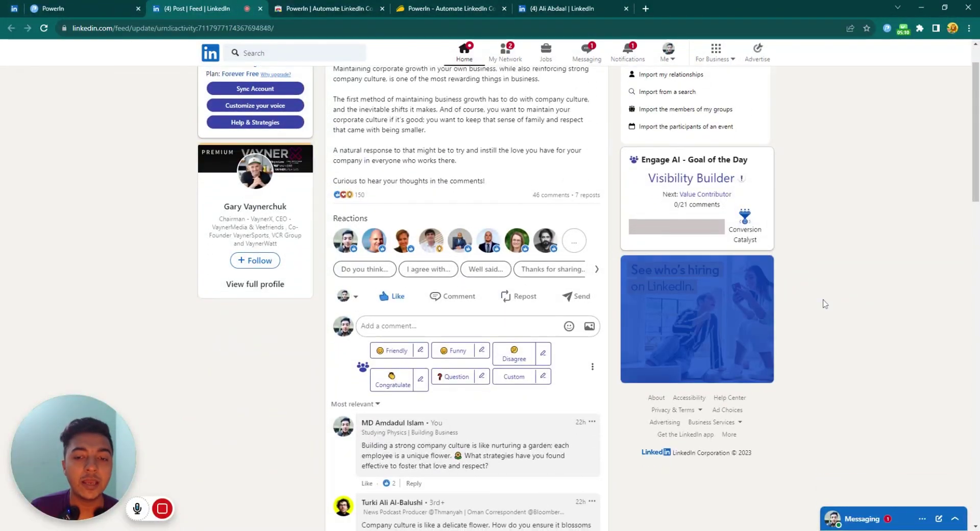
left_click(823, 340)
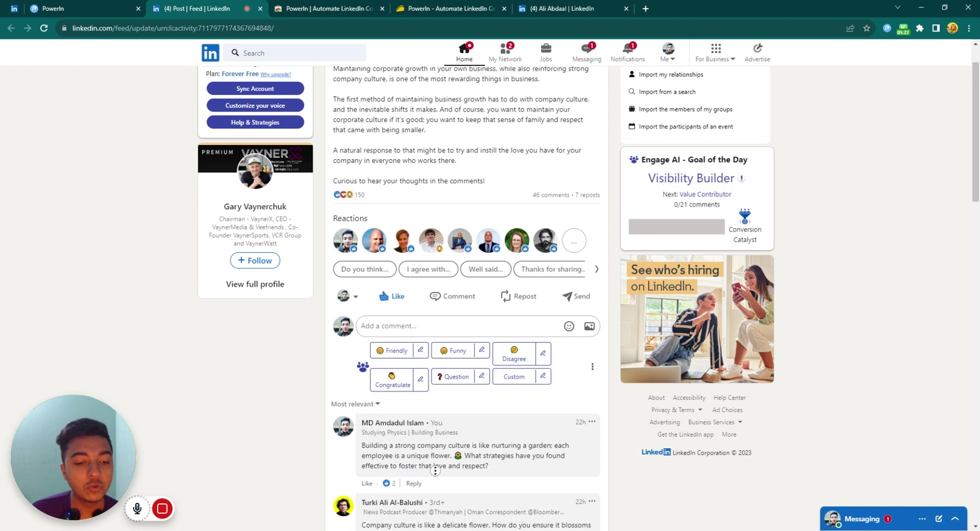
scroll(427, 472, "down", 1)
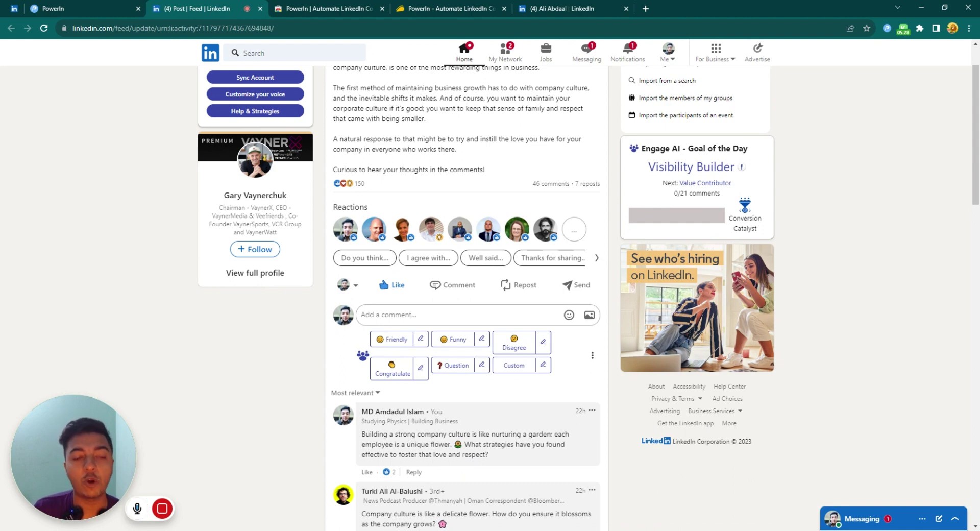
Step: Open a logged comment's LinkedIn post from PowerIn History, check it, then go back to History
left_click(77, 8)
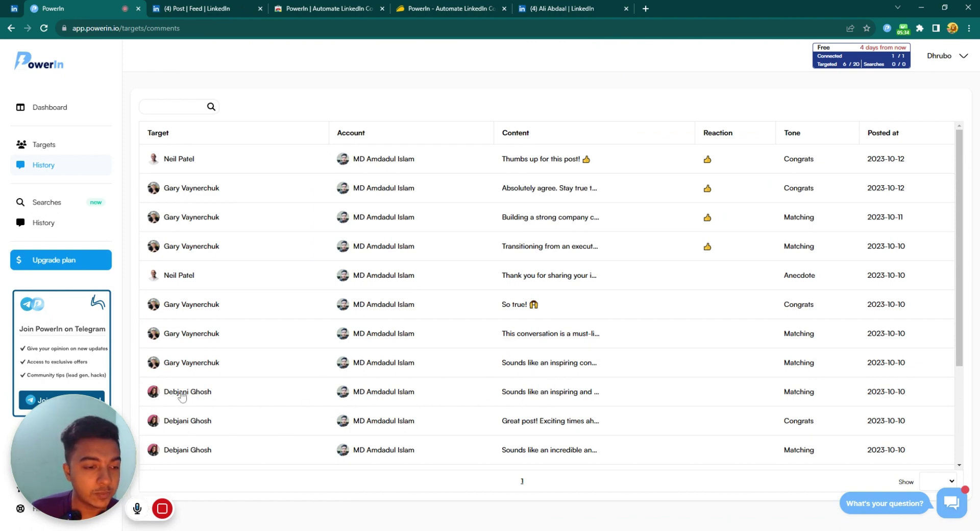
left_click(557, 395)
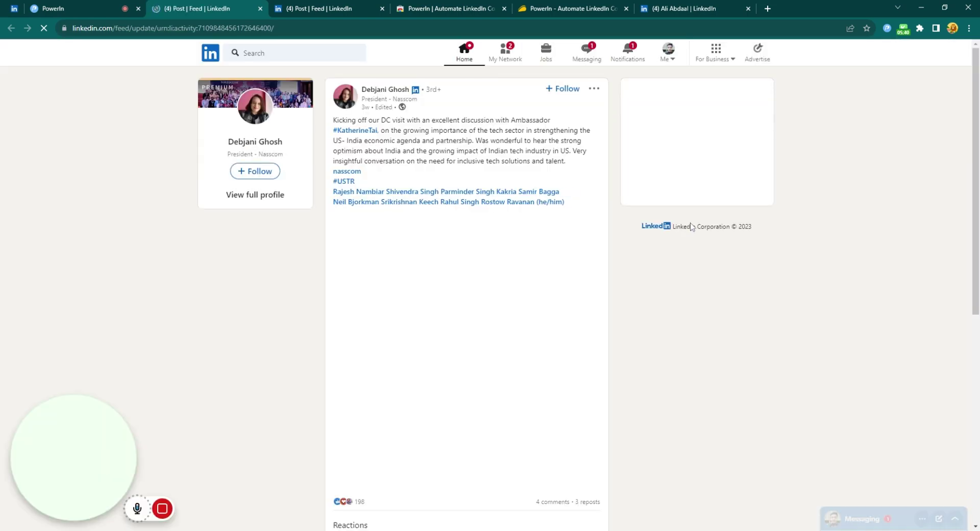
middle_click(822, 357)
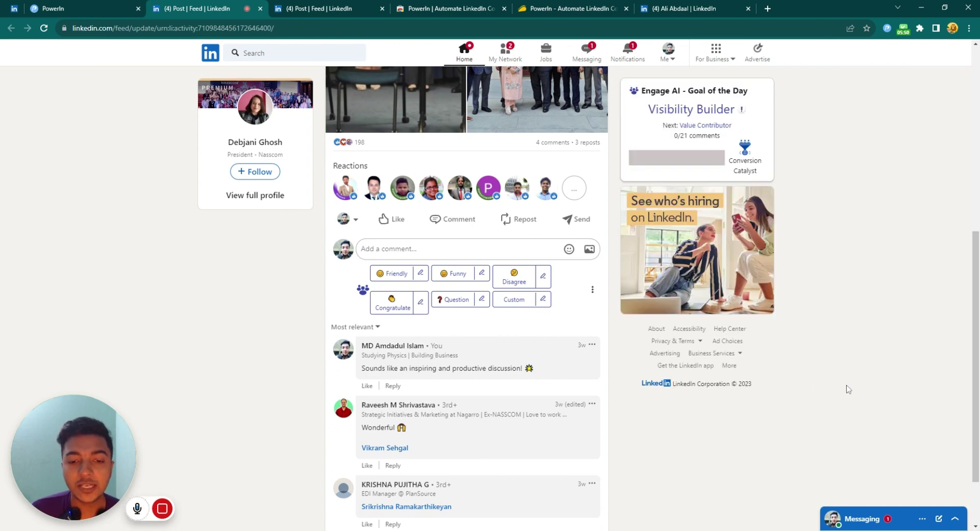
scroll(847, 378, "up", 7)
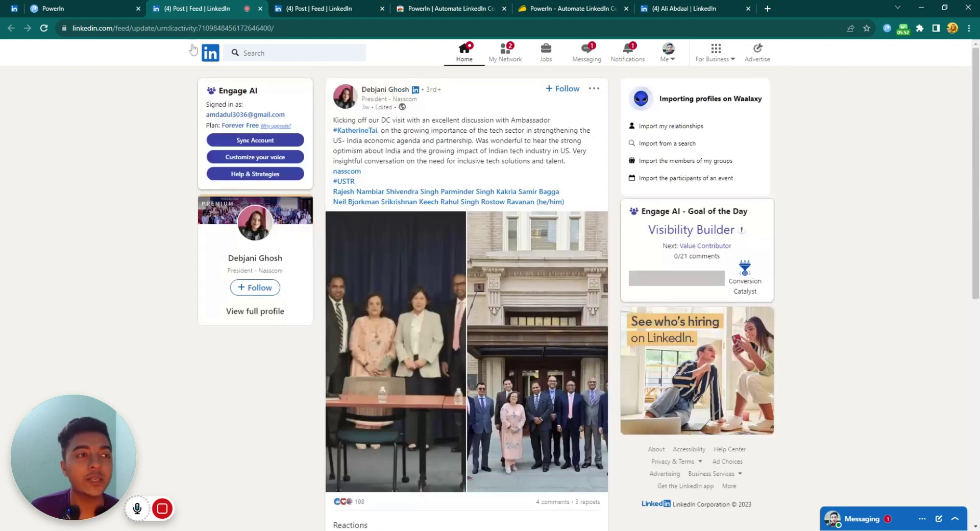
left_click(108, 11)
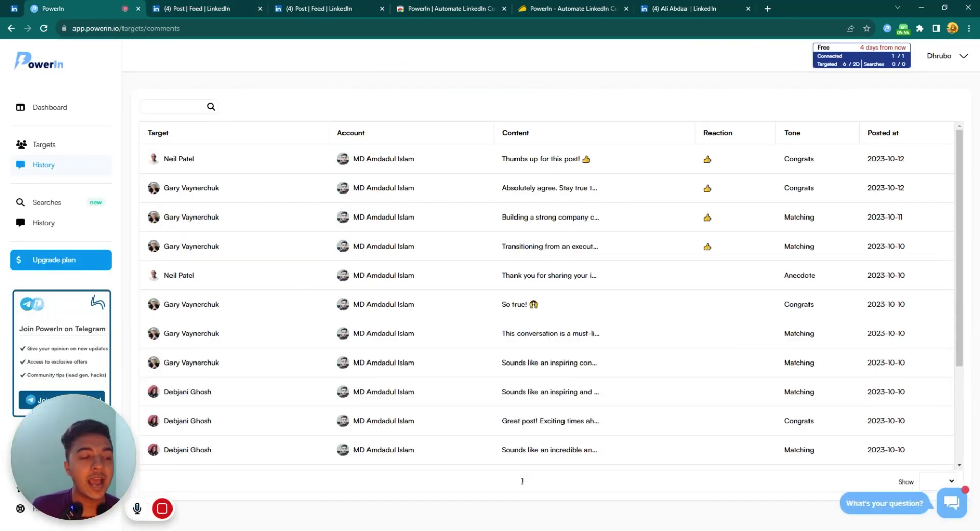
Step: Show PowerIn's Targets page with 6 of 20 creators and emojis and hashtags activated
left_click(55, 145)
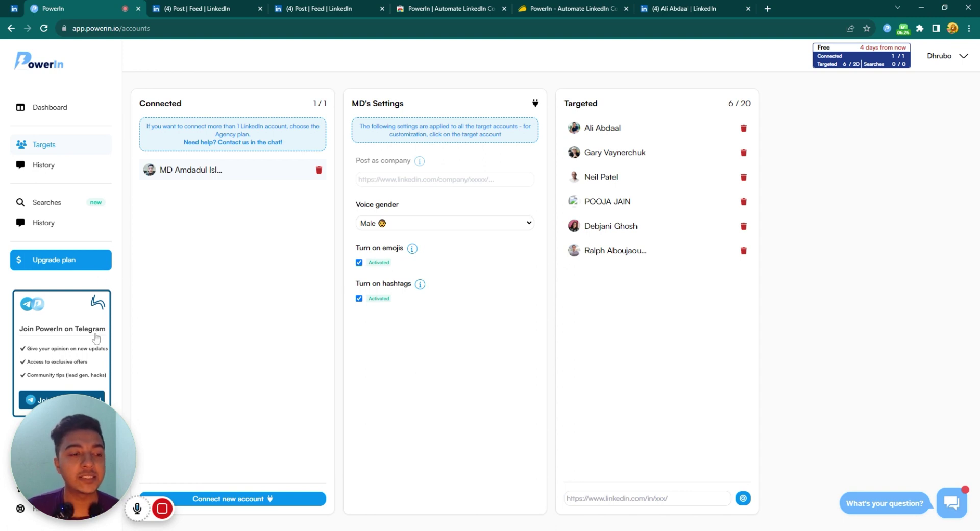
mouse_move(221, 510)
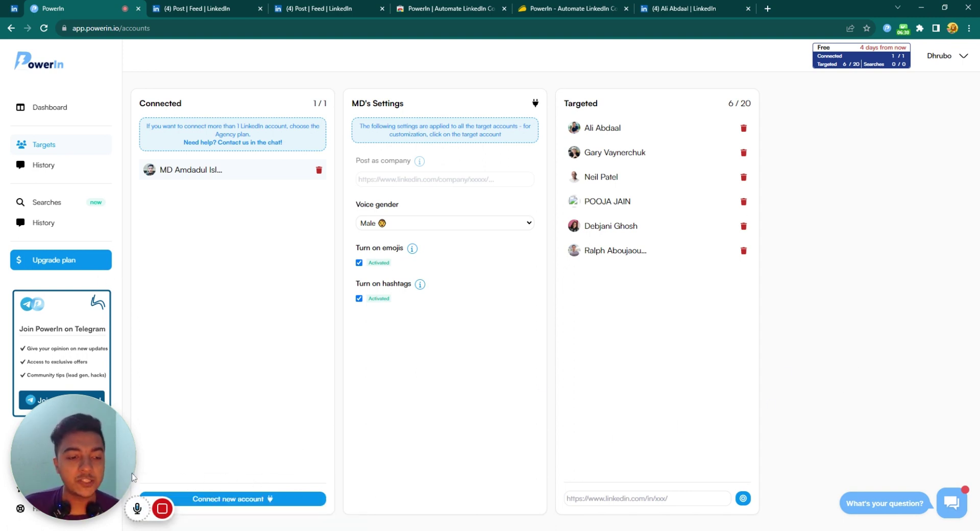
left_click_drag(110, 465, 760, 414)
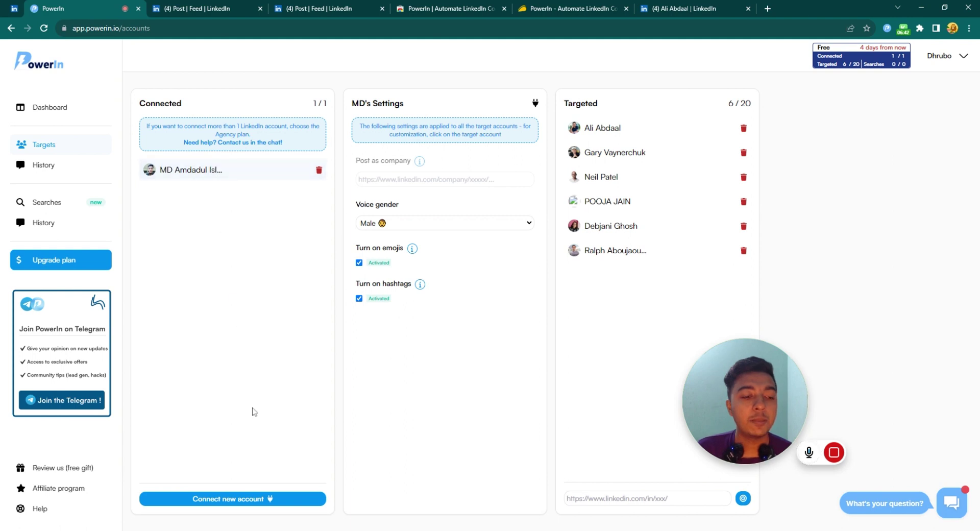
left_click(254, 500)
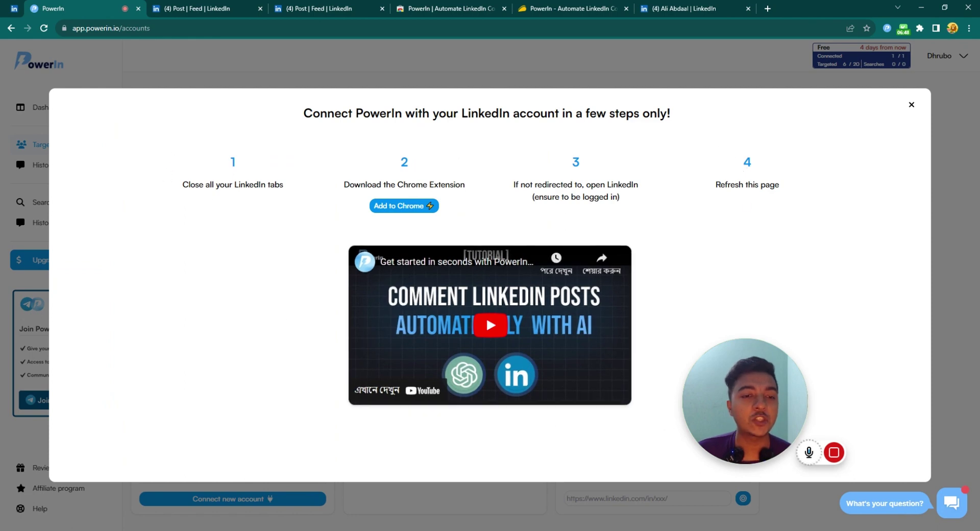
left_click(912, 106)
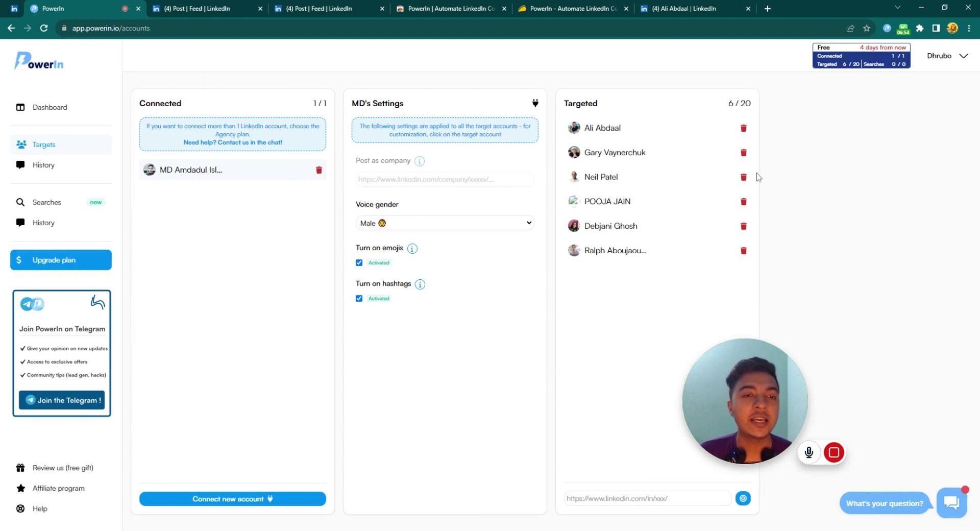
mouse_move(751, 415)
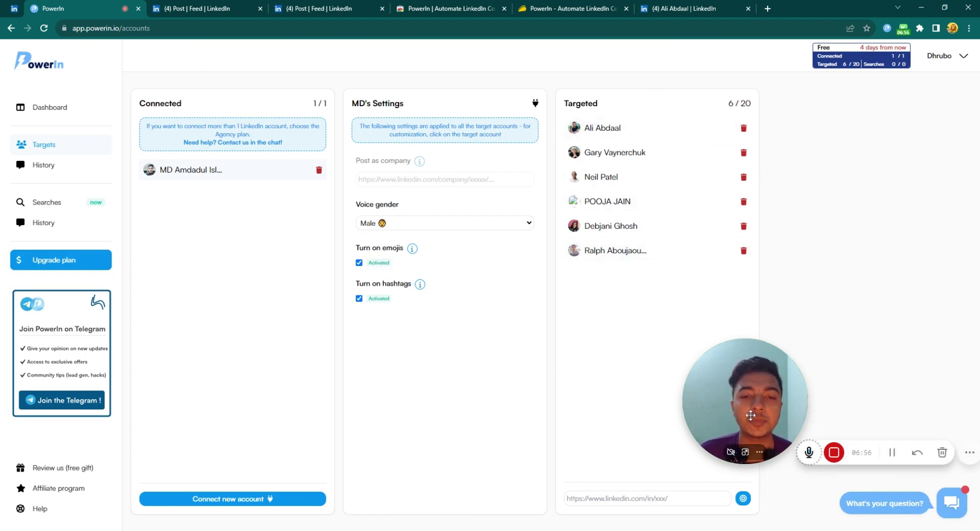
left_click_drag(751, 415, 169, 434)
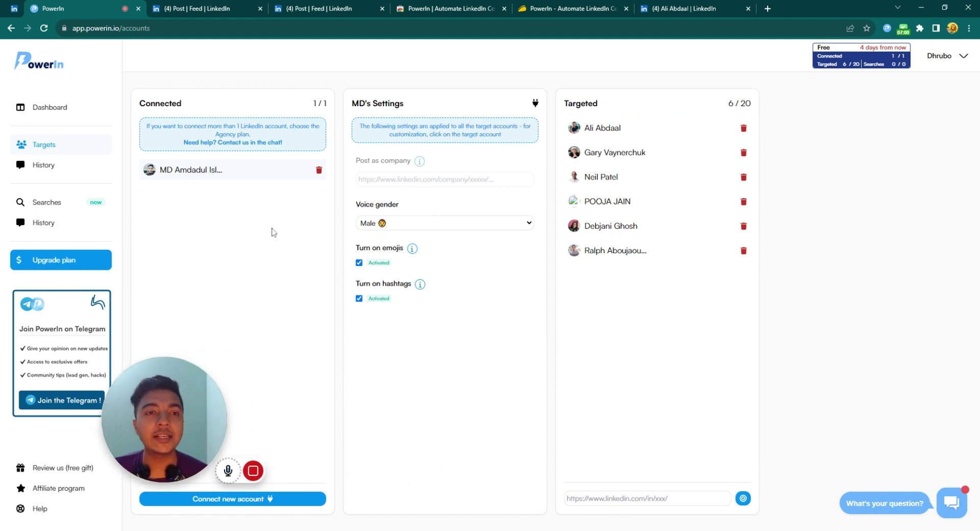
Step: Switch to the AppSumo PowerIn lifetime deal page and scroll through its overview
left_click(556, 7)
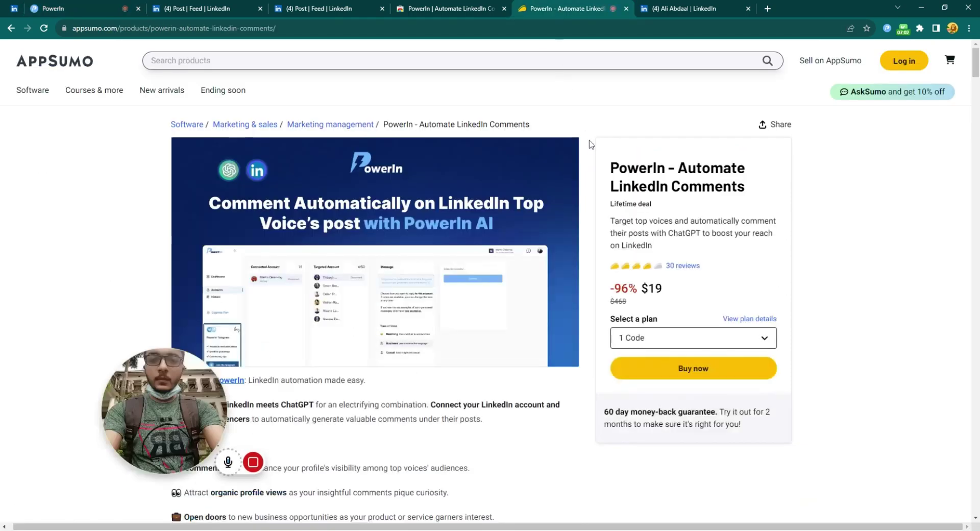
left_click_drag(171, 436, 87, 455)
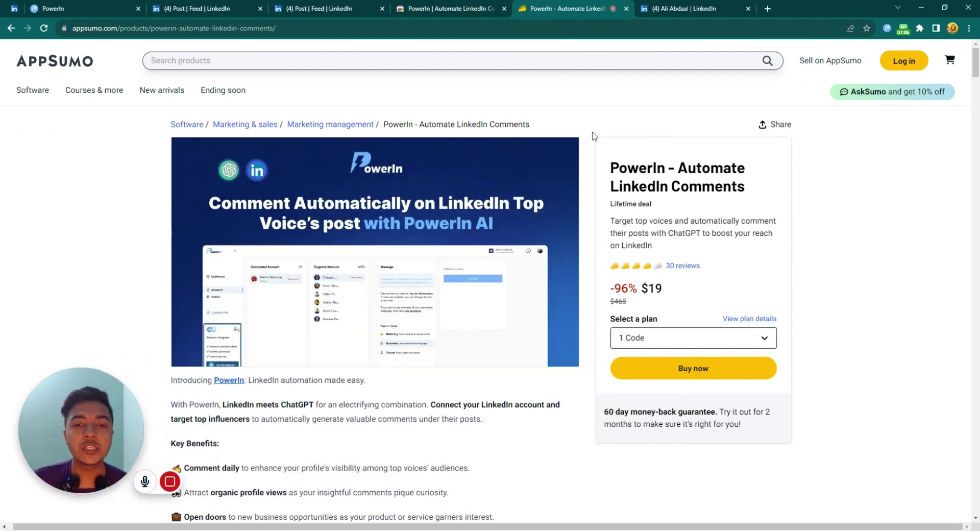
middle_click(591, 142)
scroll(591, 141, "down", 1)
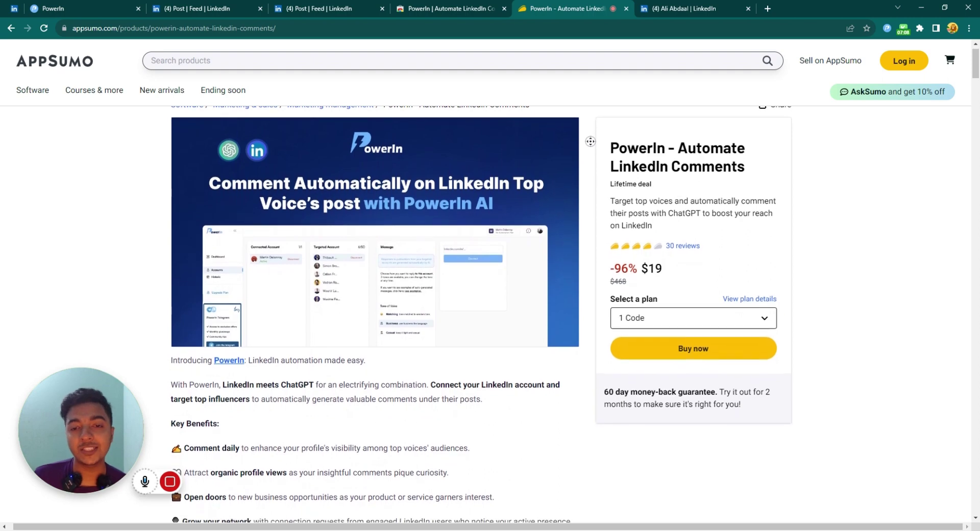
scroll(375, 316, "down", 1)
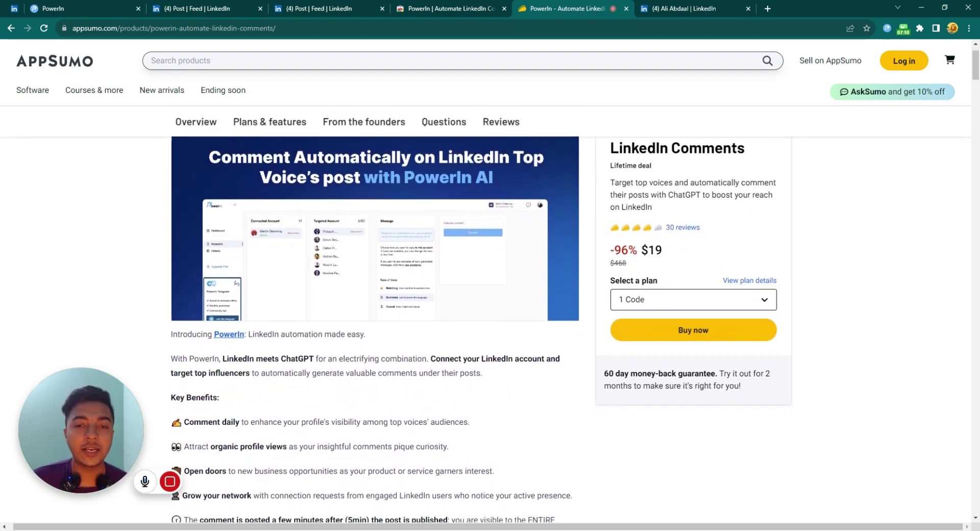
scroll(589, 151, "down", 3)
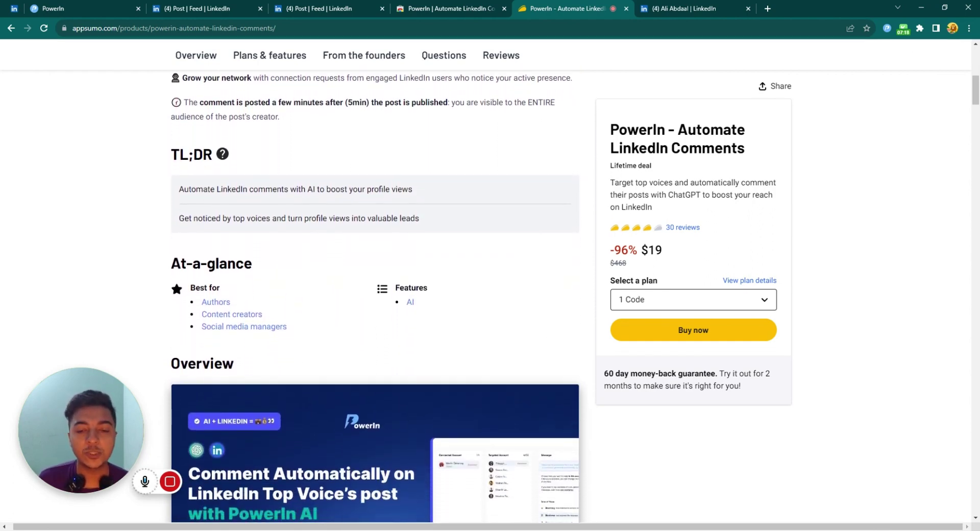
Step: Review the $19, $38 and $57 plan cards, then return to the top and select 'PowerIn'
scroll(375, 286, "down", 1)
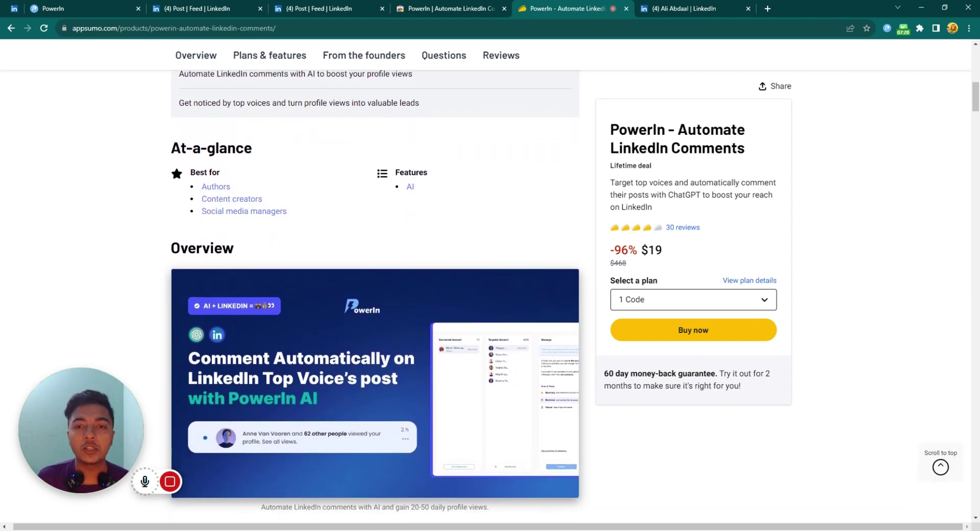
scroll(375, 286, "down", 1)
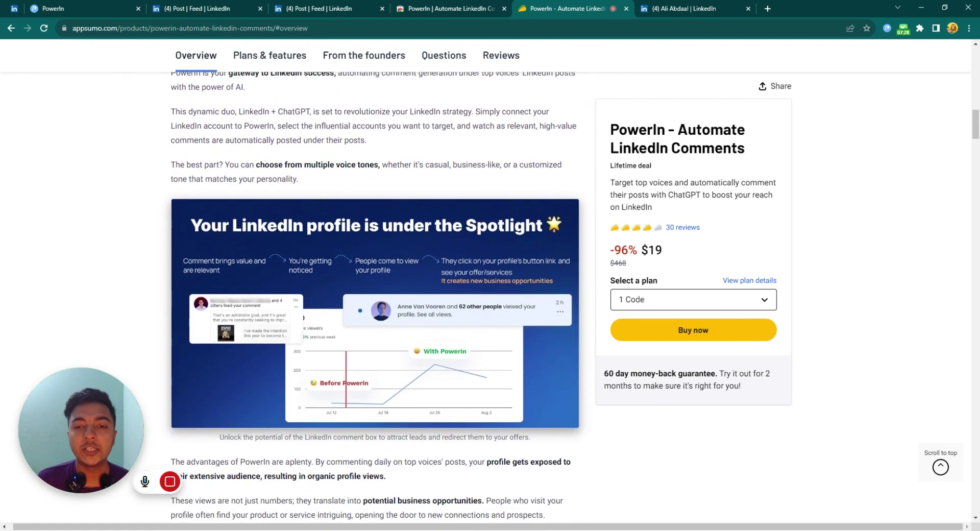
scroll(376, 286, "down", 1)
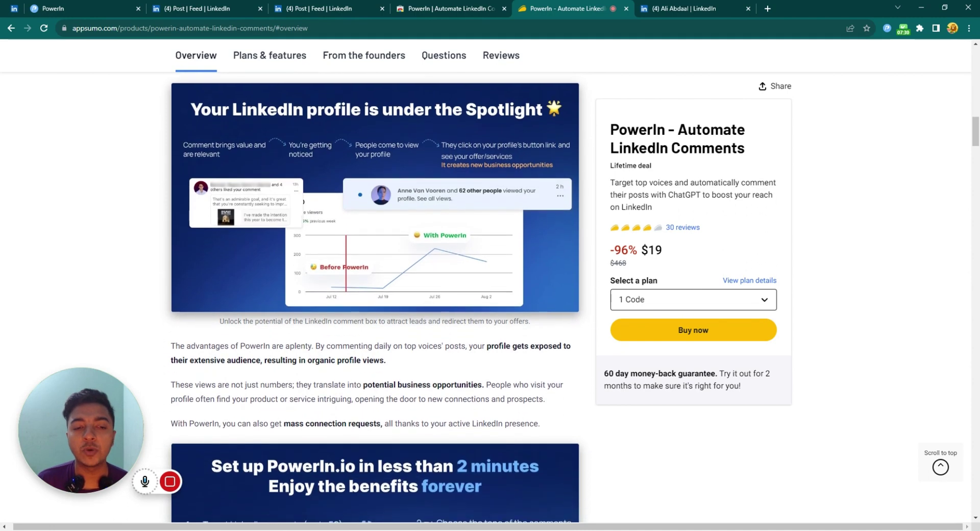
scroll(375, 296, "down", 1)
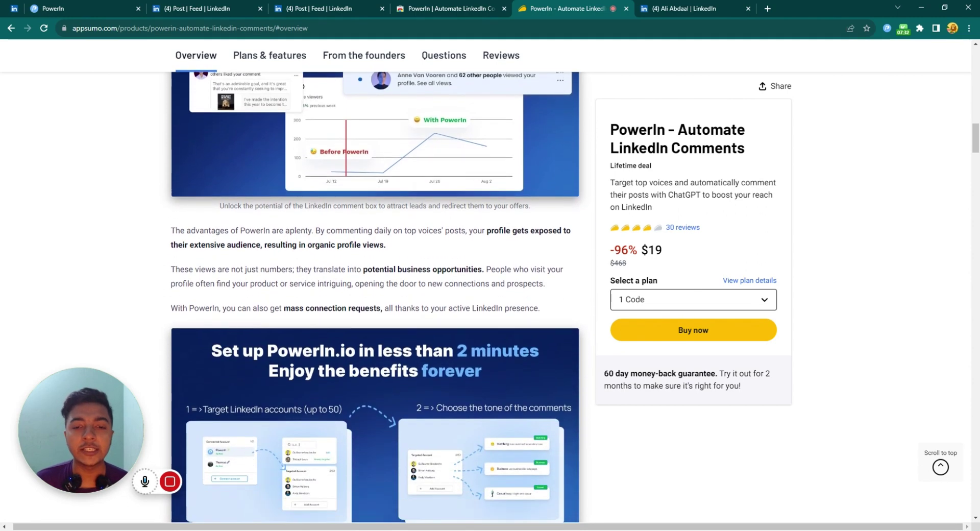
scroll(376, 296, "down", 2)
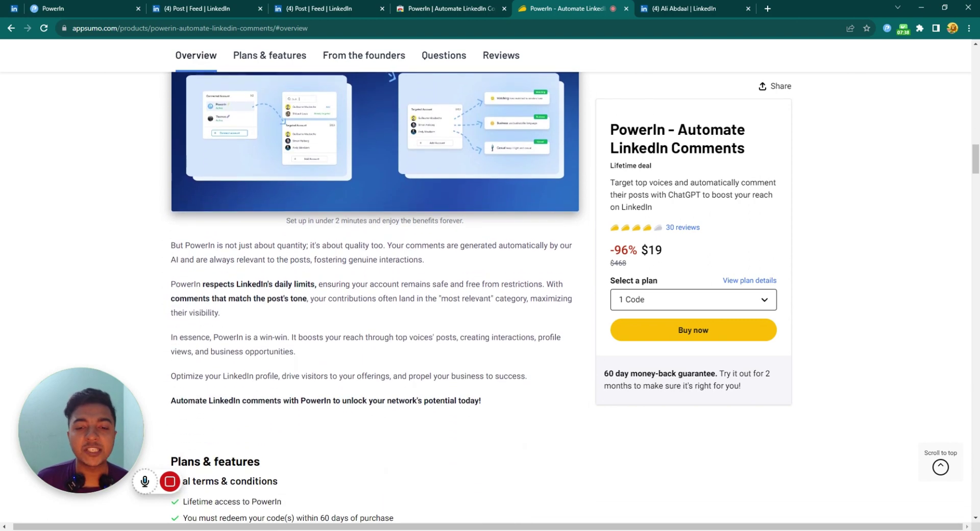
scroll(376, 296, "down", 4)
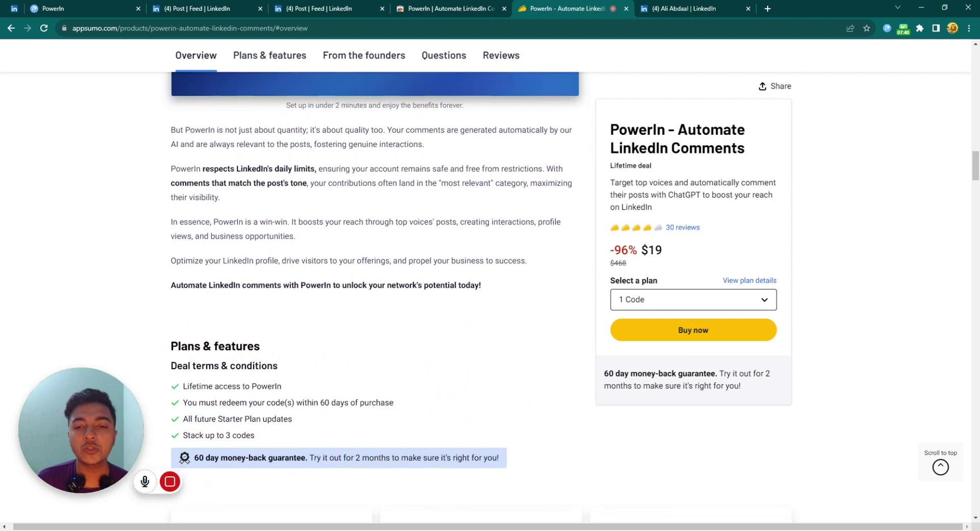
scroll(375, 296, "down", 4)
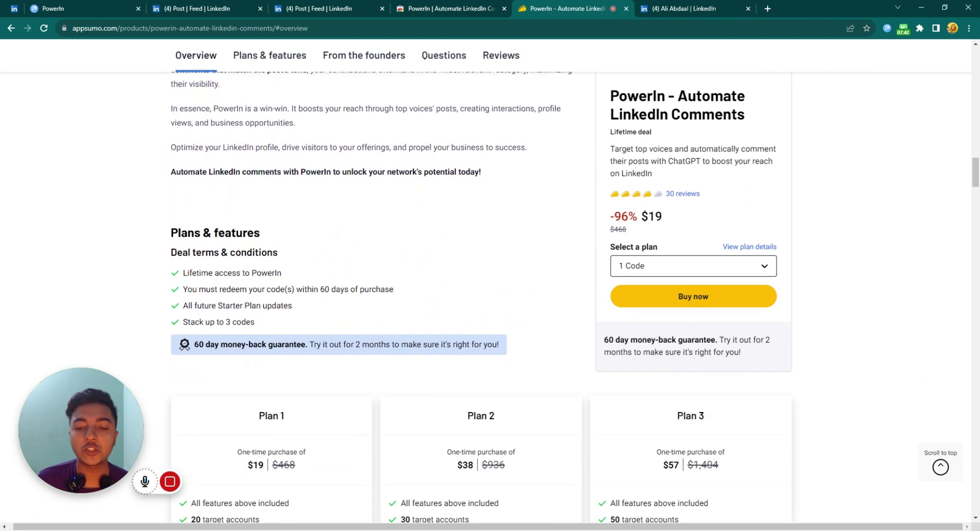
scroll(591, 155, "down", 3)
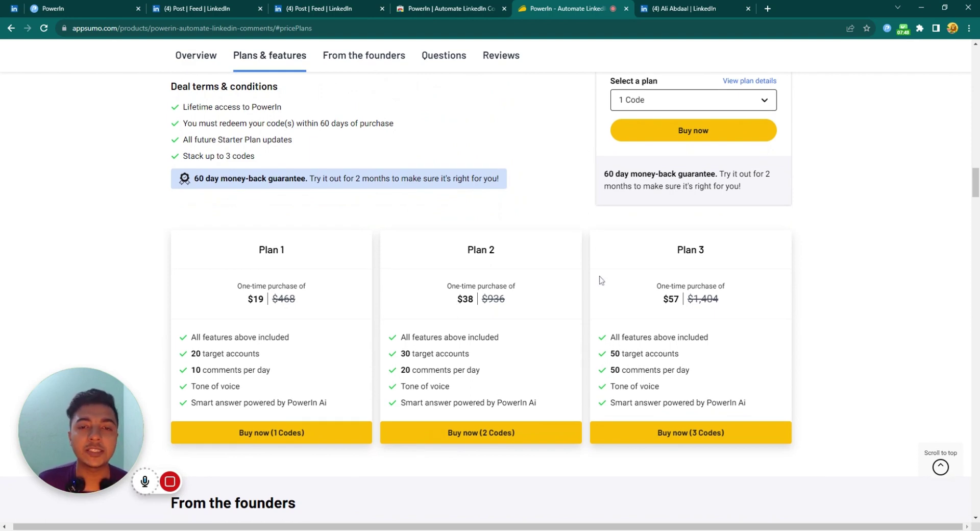
scroll(603, 281, "up", 10)
left_click_drag(613, 129, 614, 134)
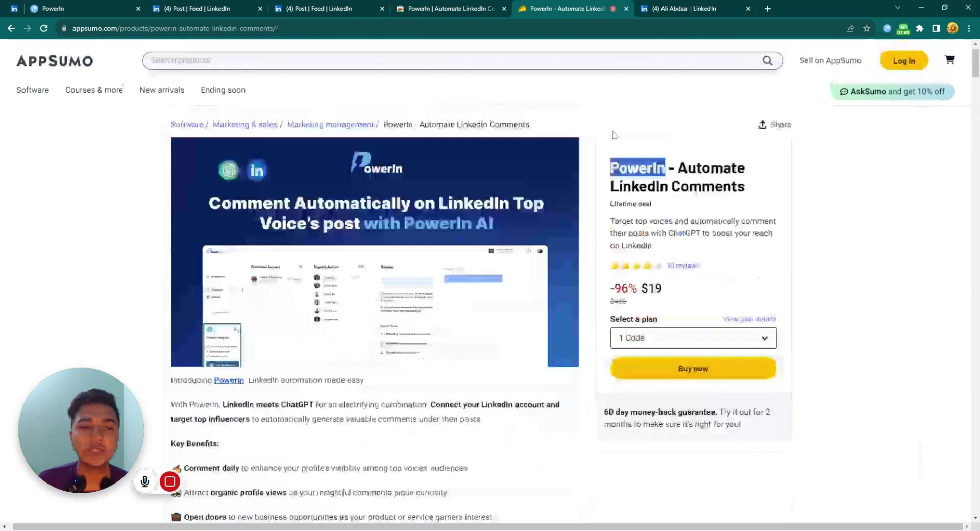